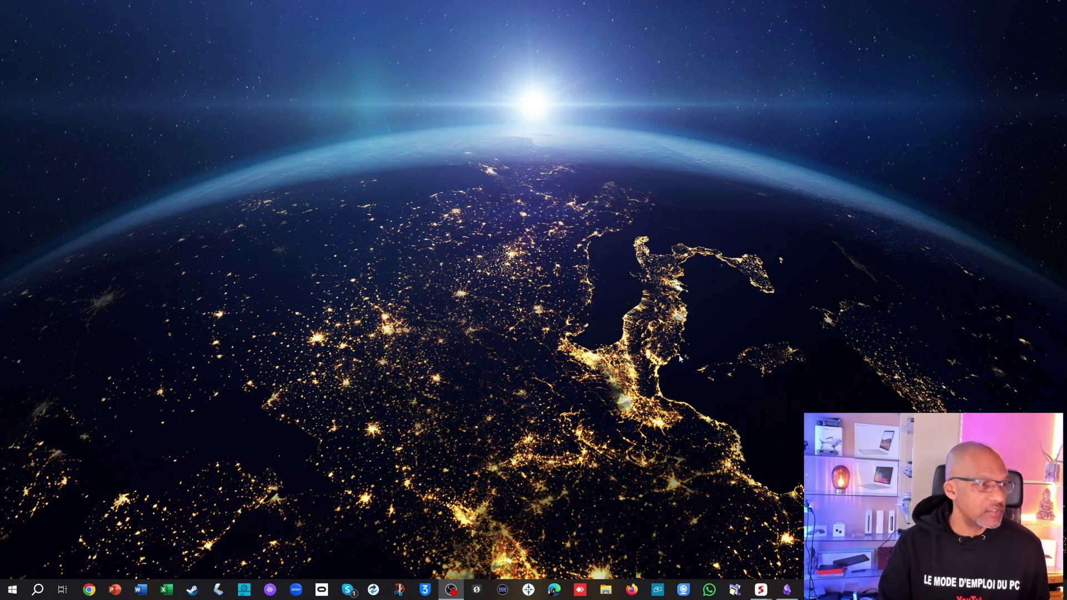
Open Chrome with a user profile and search Google for "cpuz"
{"action": "left_click", "coordinate": [89, 590]}
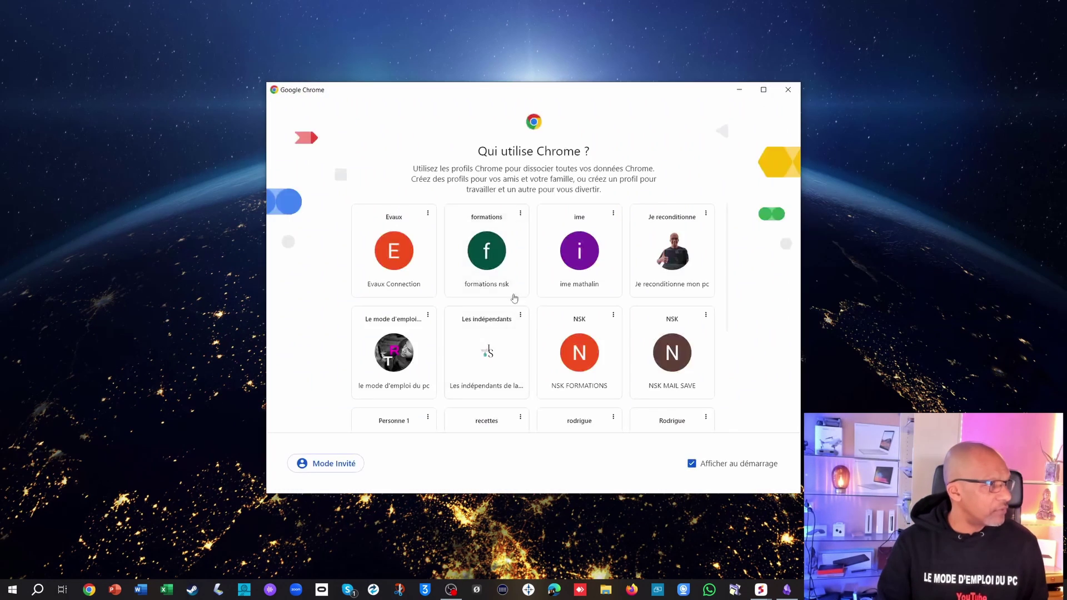
{"action": "left_click", "coordinate": [670, 247]}
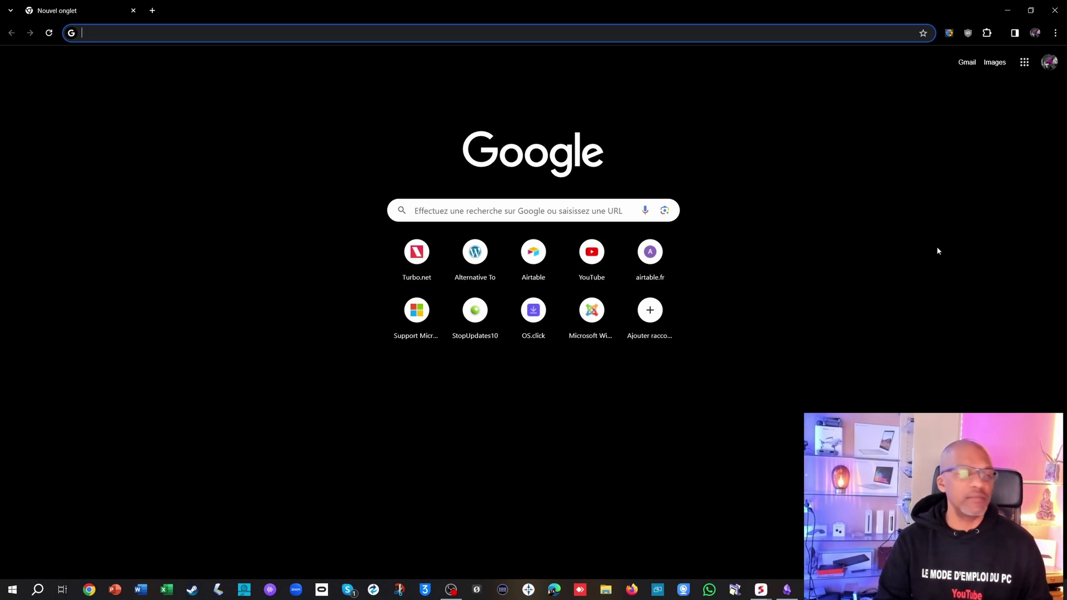
{"action": "left_click", "coordinate": [444, 211]}
{"action": "type", "text": "cp"}
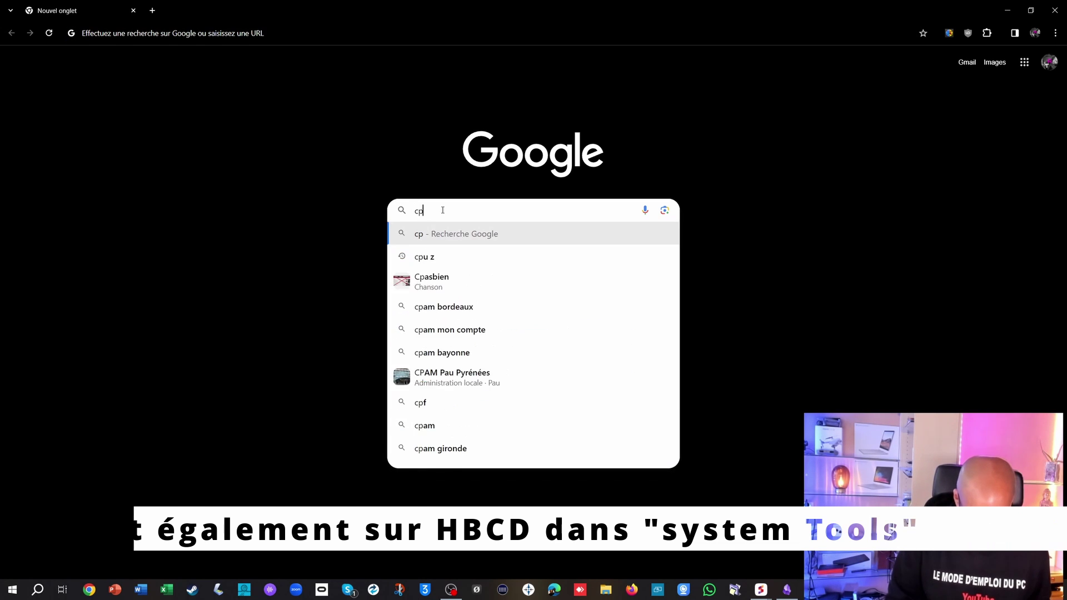
{"action": "type", "text": "uz"}
{"action": "key", "text": "Return"}
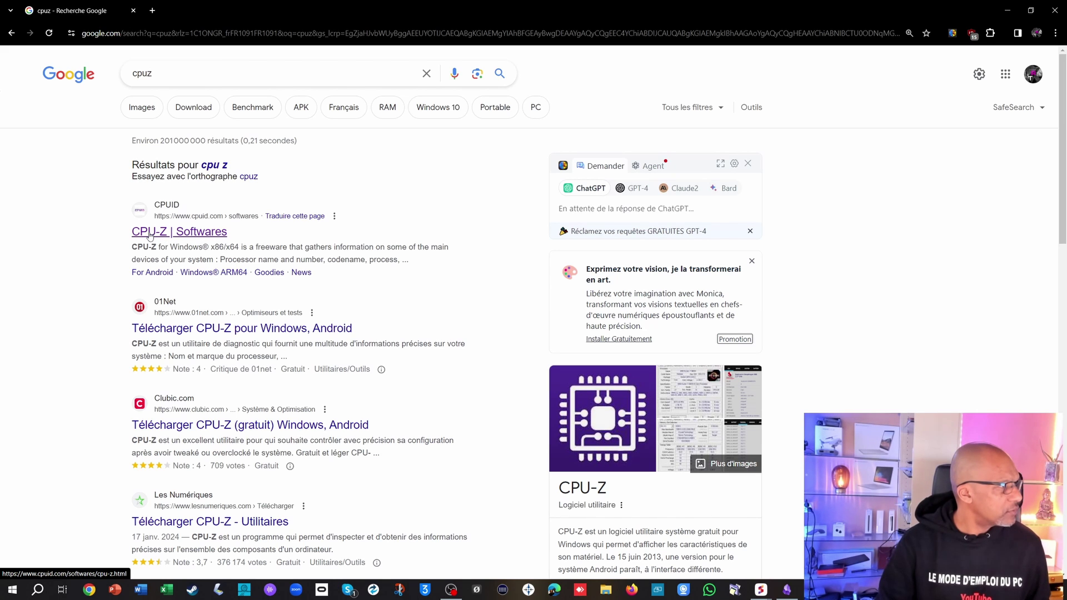
Download the English ZIP of the classic CPU-Z 2.09 version from the CPUID website
{"action": "left_click", "coordinate": [179, 231]}
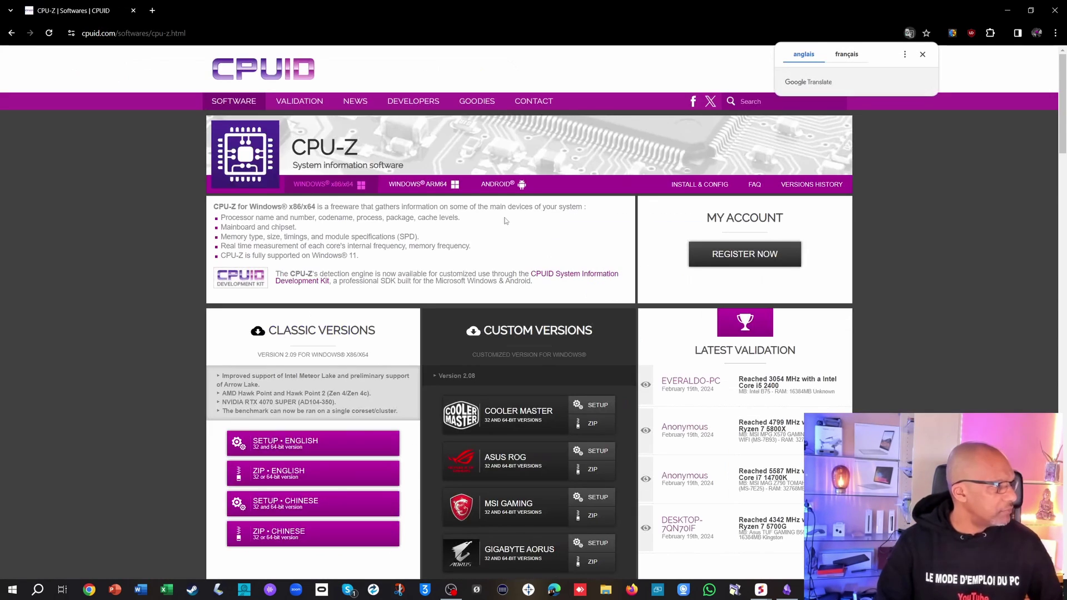
{"action": "scroll", "coordinate": [361, 371], "scroll_direction": "down", "scroll_amount": 4}
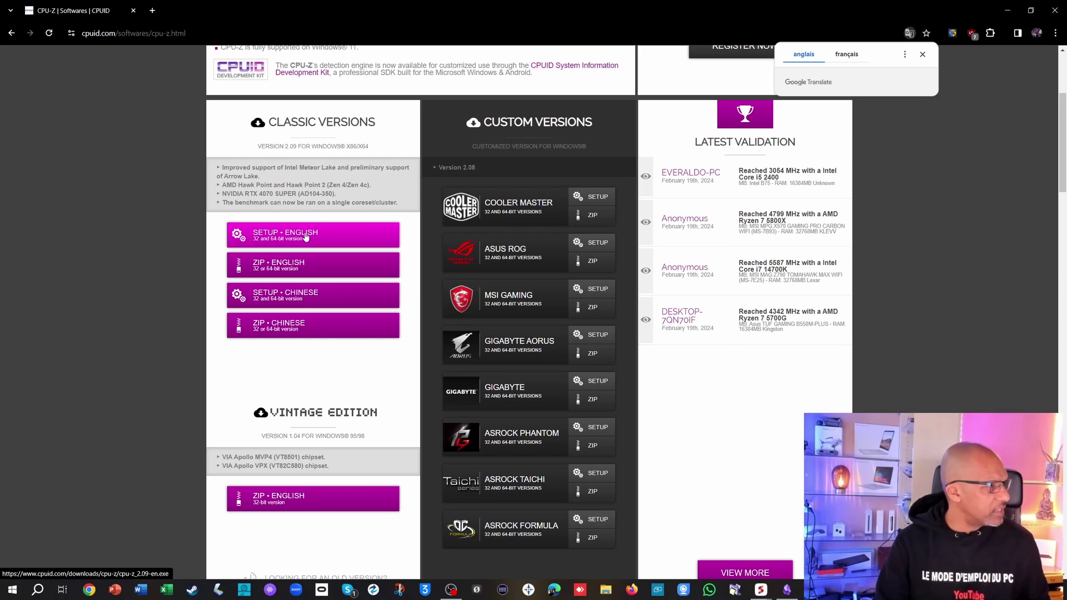
{"action": "left_click", "coordinate": [281, 268]}
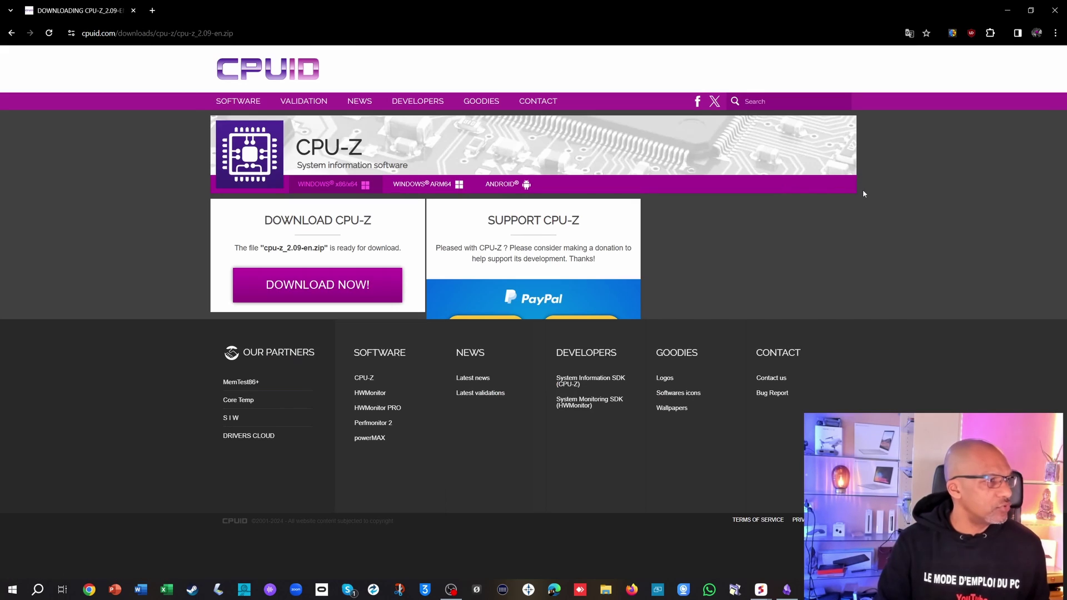
{"action": "left_click", "coordinate": [342, 273]}
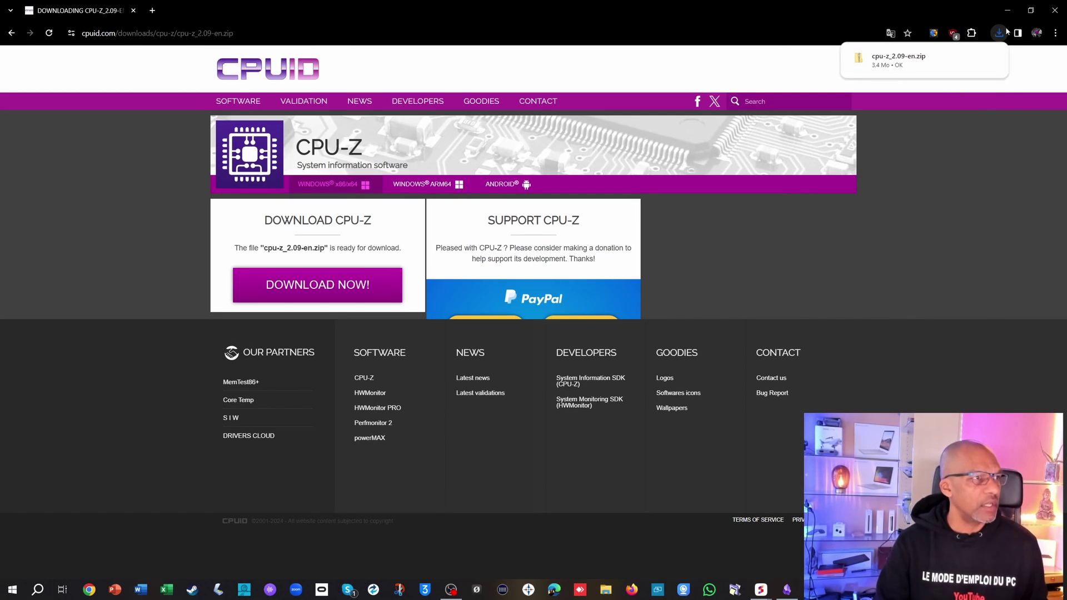
Show cpu-z_2.09-en.zip in its download folder, close the browser and move the archive to the desktop
{"action": "left_click", "coordinate": [1001, 35]}
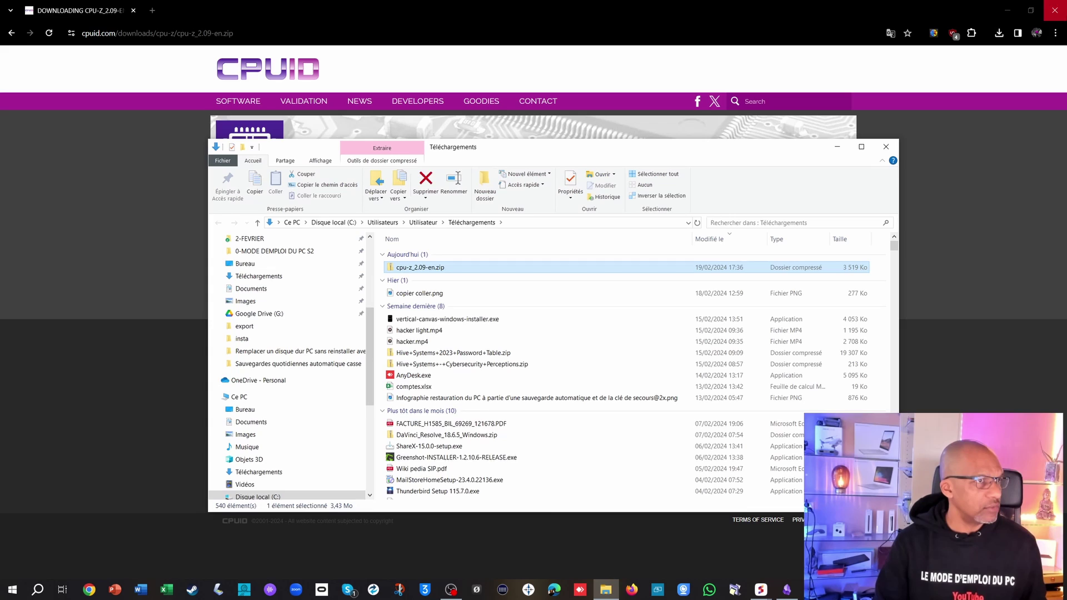
{"action": "left_click", "coordinate": [1056, 10]}
{"action": "left_click_drag", "start_coordinate": [442, 267], "coordinate": [651, 76]}
Extract cpu-z_2.09-en.zip into the proposed cpu-z_2.09-en desktop folder and close the downloads window
{"action": "right_click", "coordinate": [651, 76]}
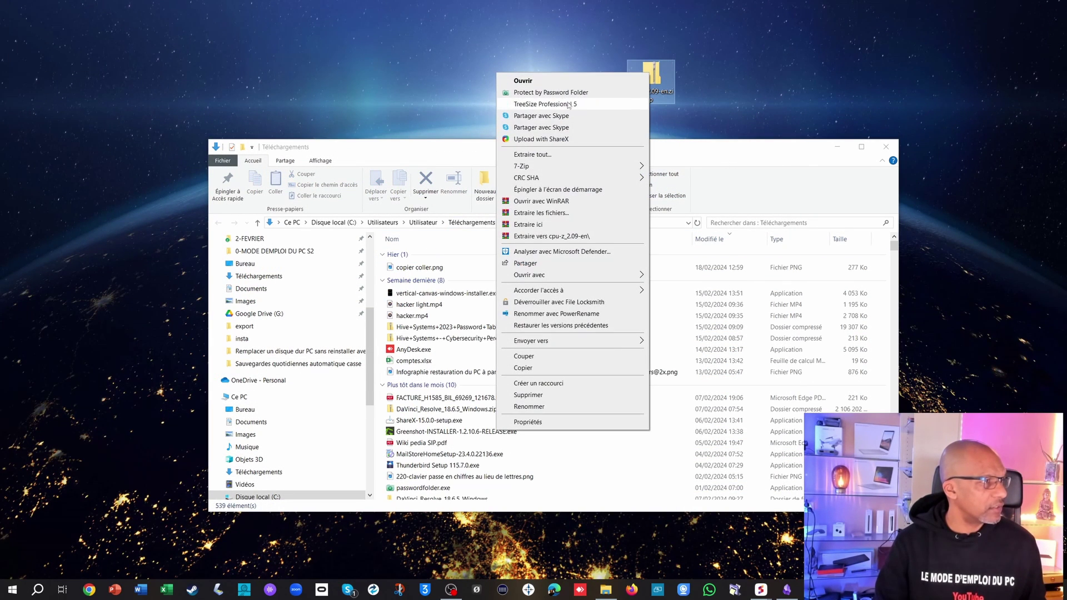
{"action": "left_click", "coordinate": [578, 156]}
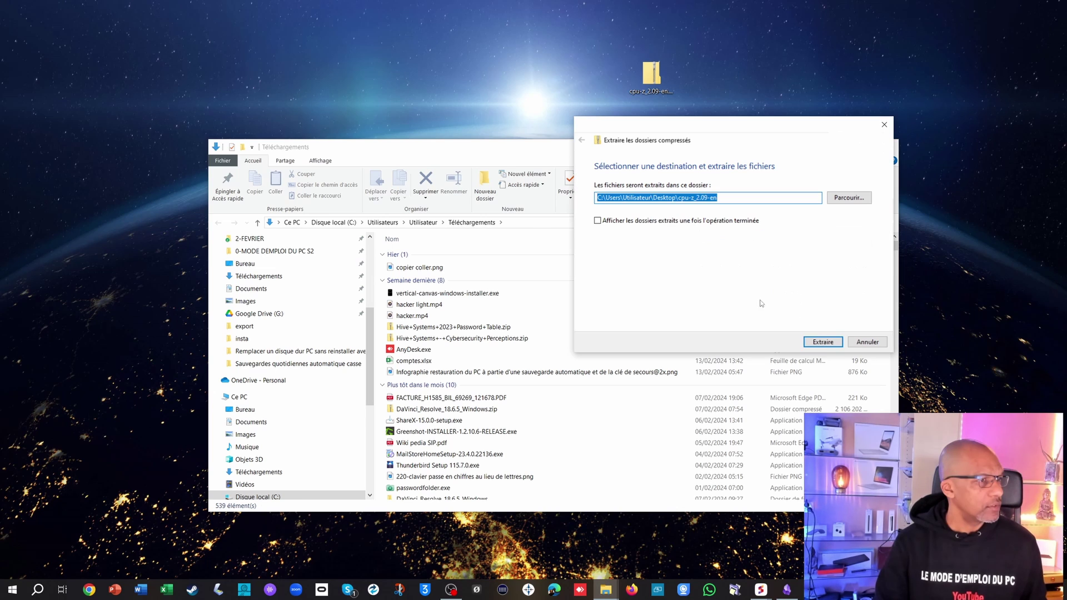
{"action": "left_click", "coordinate": [825, 344]}
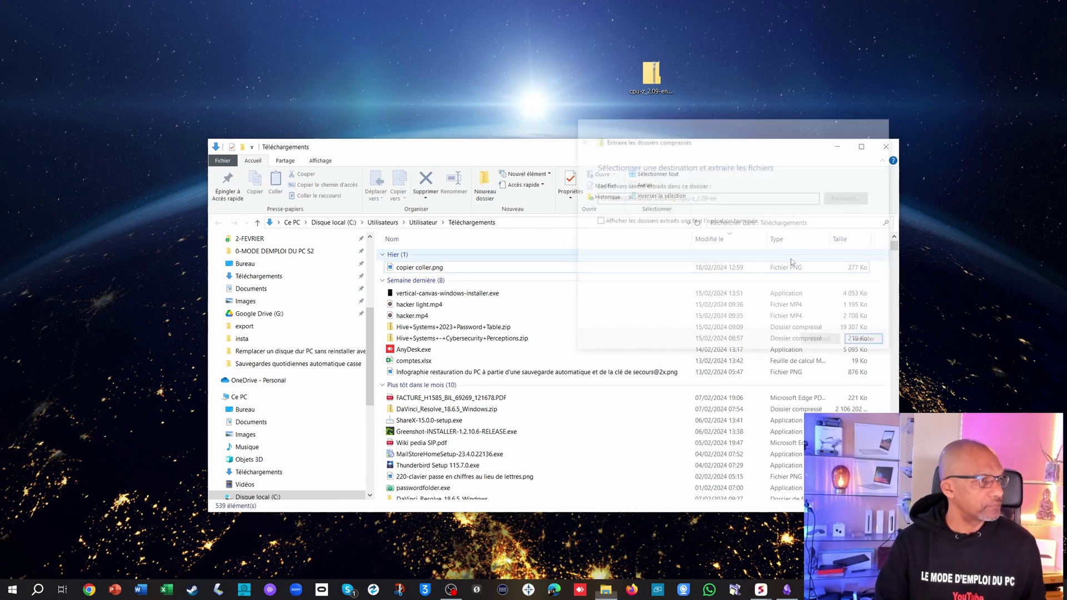
{"action": "left_click", "coordinate": [886, 148]}
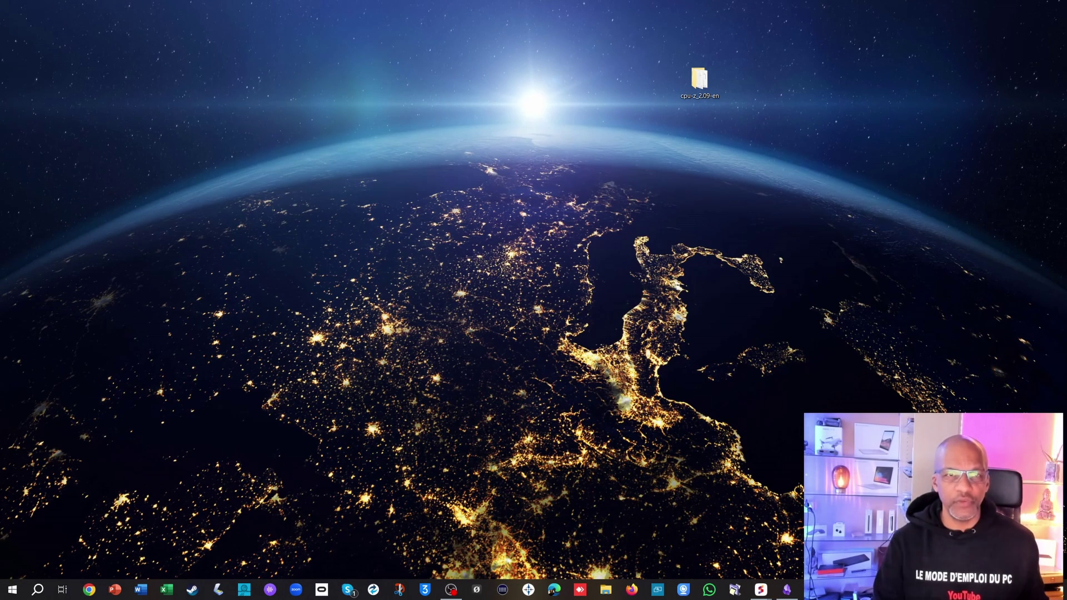
Launch cpuz_x64.exe from the extracted cpu-z_2.09-en folder on the desktop
{"action": "double_click", "coordinate": [699, 80]}
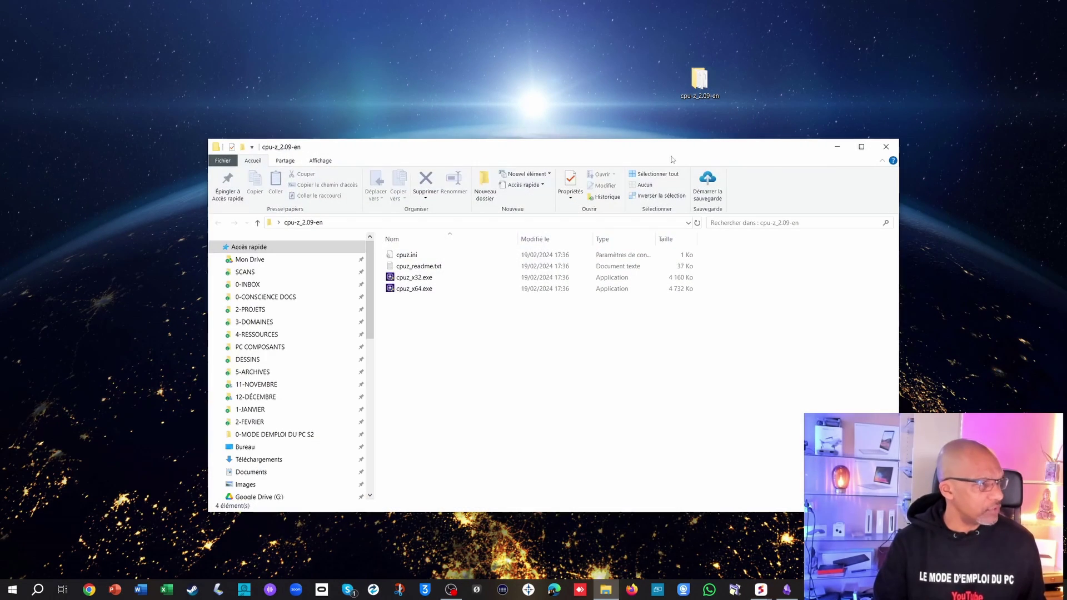
{"action": "left_click", "coordinate": [406, 294]}
{"action": "left_click", "coordinate": [415, 292]}
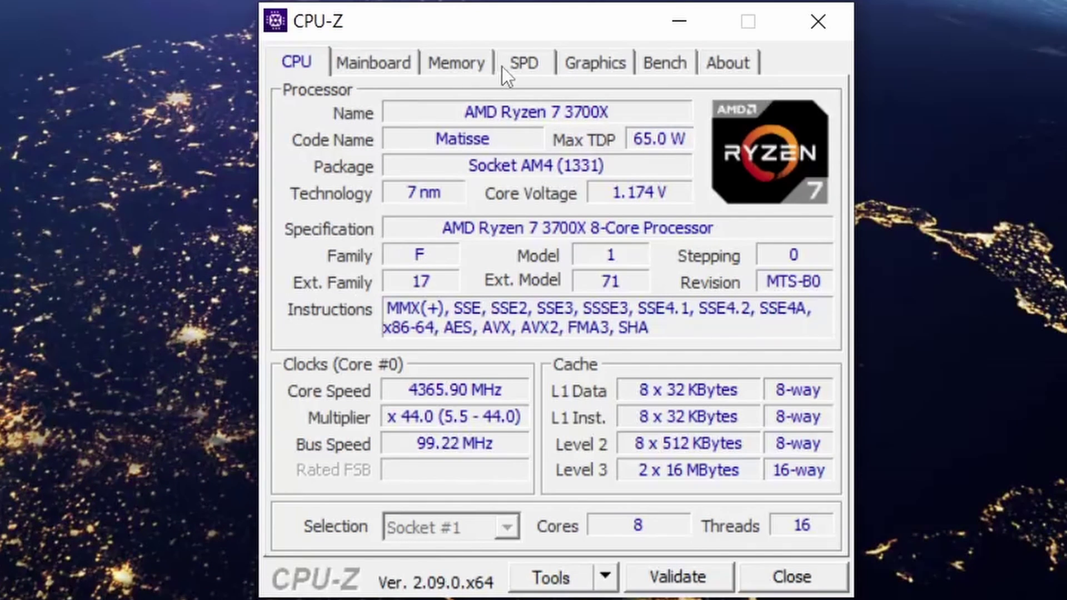
Examine the SPD details of memory slots #1 to #4 for module type, size, frequency and brand, ending on slot #2
{"action": "left_click", "coordinate": [532, 64]}
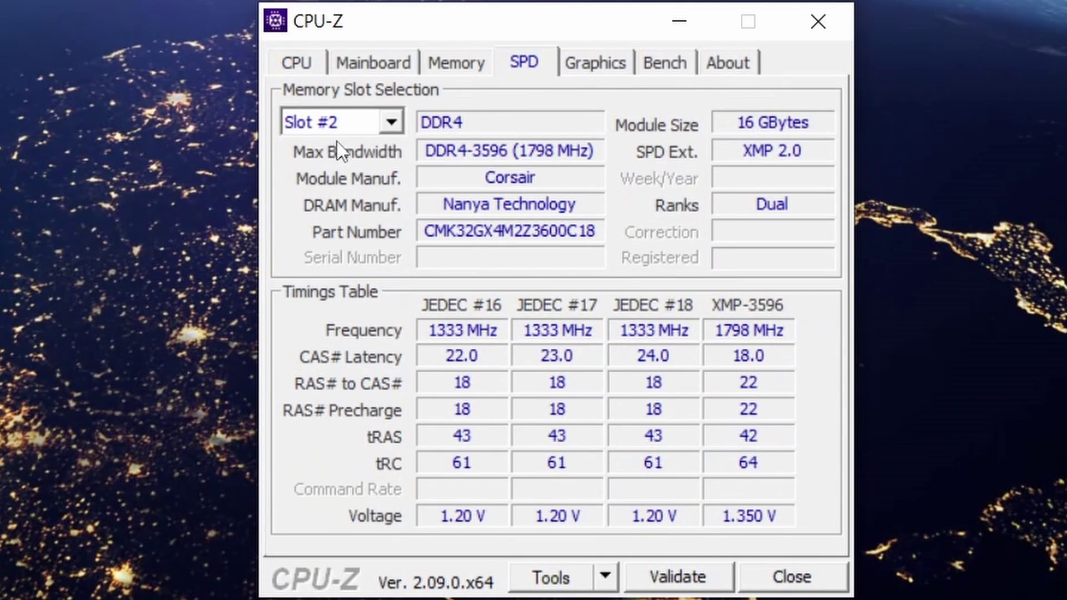
{"action": "left_click", "coordinate": [391, 123]}
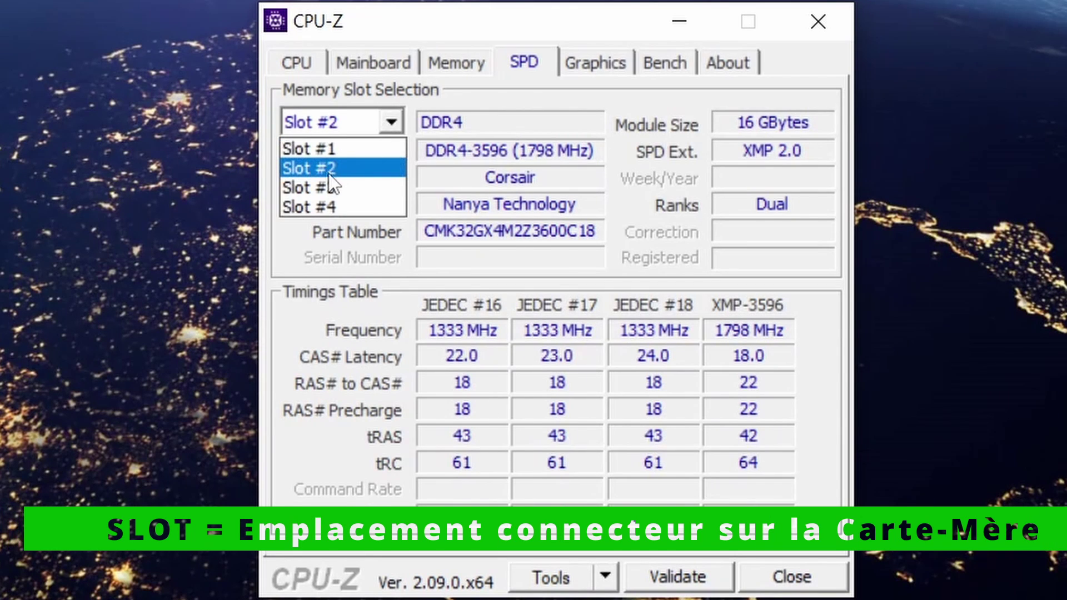
{"action": "left_click", "coordinate": [332, 148]}
{"action": "left_click", "coordinate": [392, 121]}
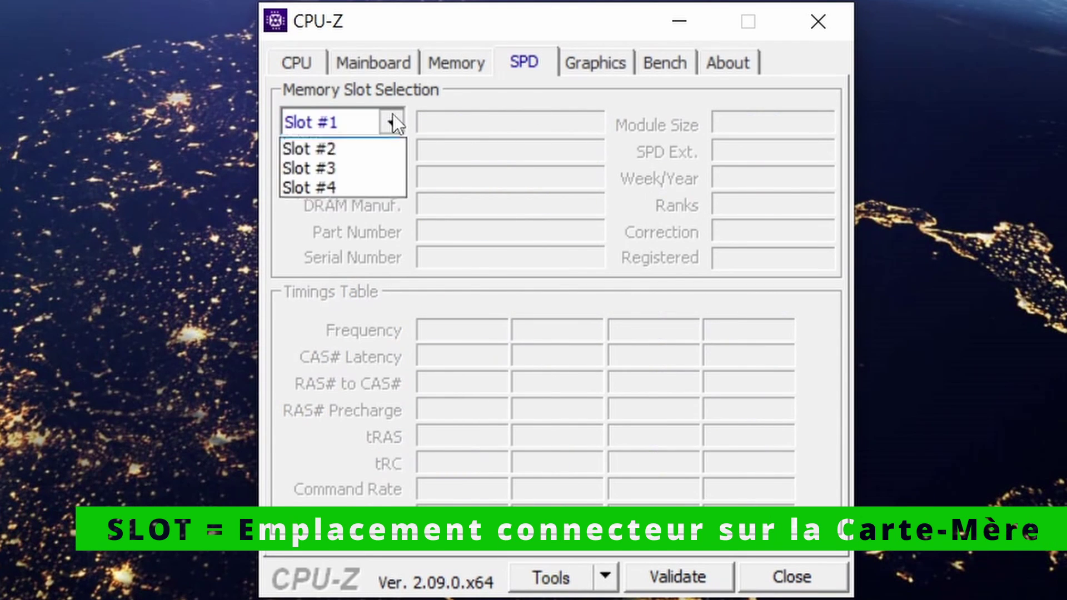
{"action": "left_click", "coordinate": [346, 165]}
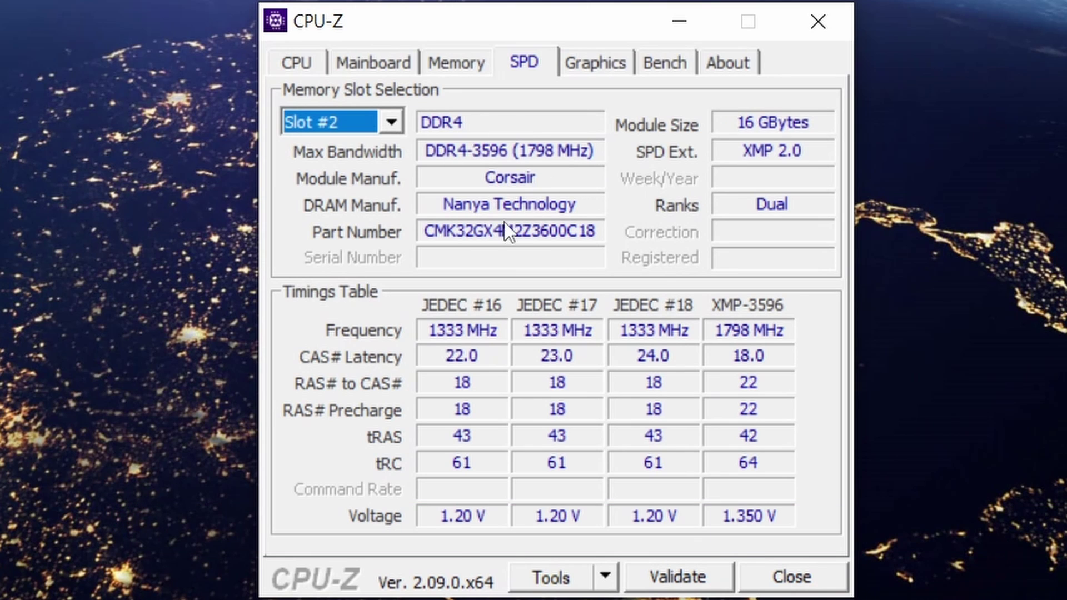
{"action": "left_click", "coordinate": [392, 122]}
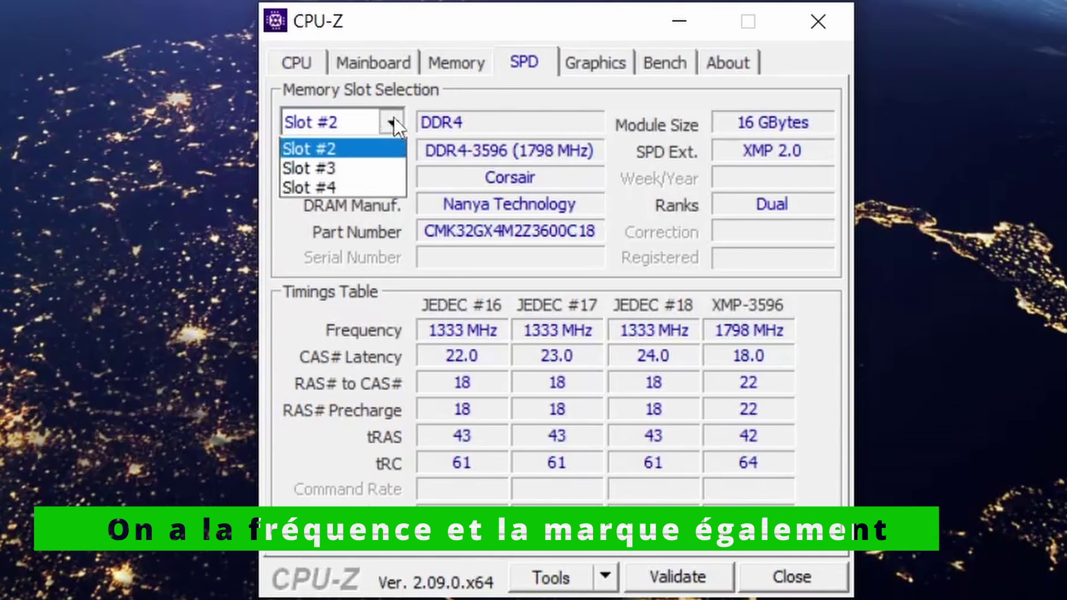
{"action": "left_click", "coordinate": [333, 187]}
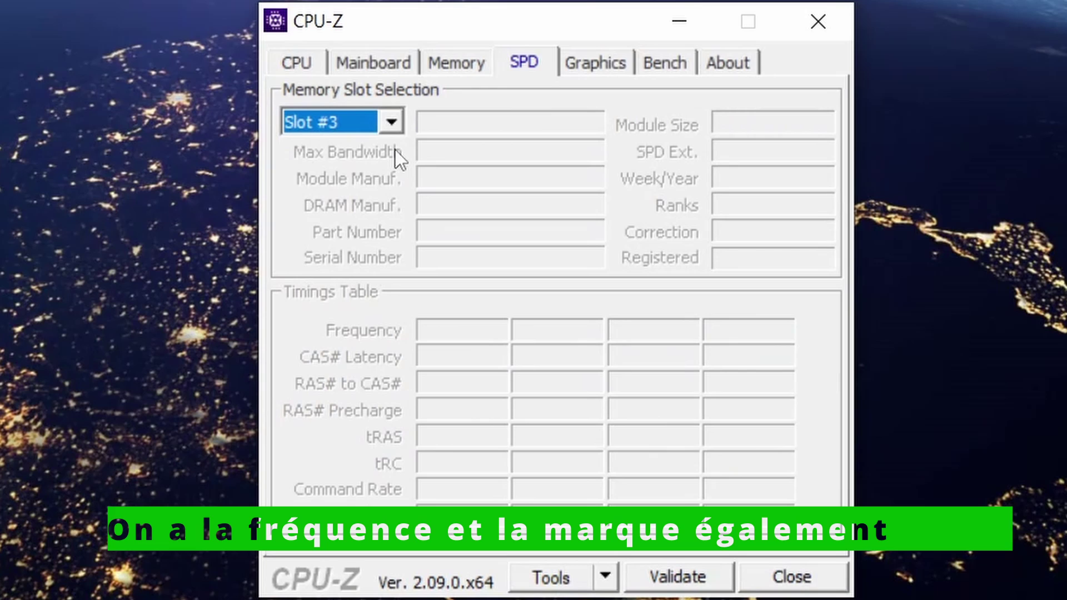
{"action": "left_click", "coordinate": [398, 115]}
{"action": "left_click", "coordinate": [338, 206]}
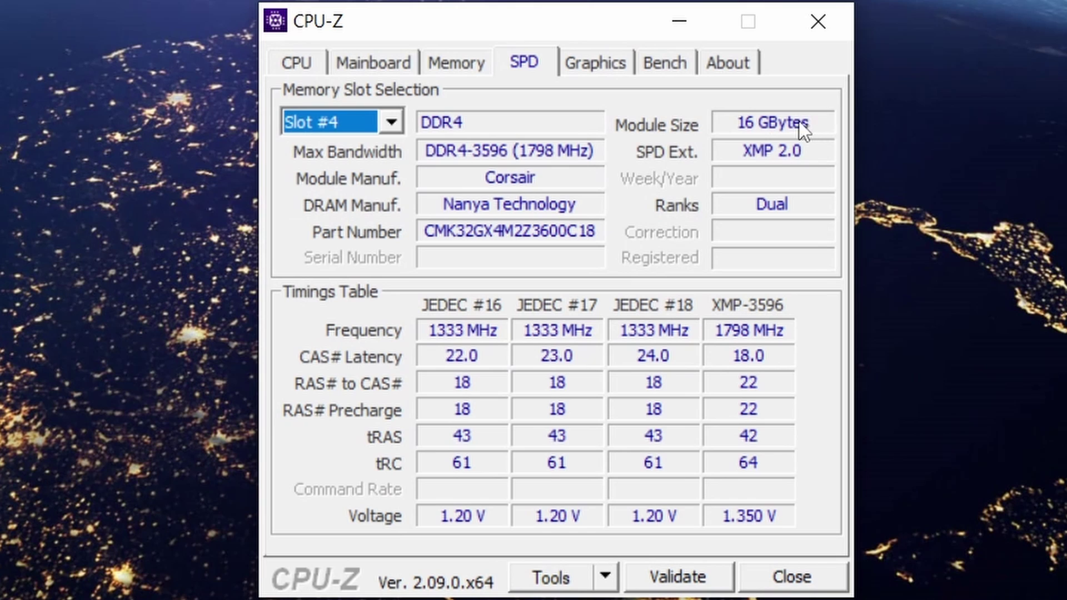
{"action": "left_click", "coordinate": [393, 124]}
{"action": "left_click", "coordinate": [362, 164]}
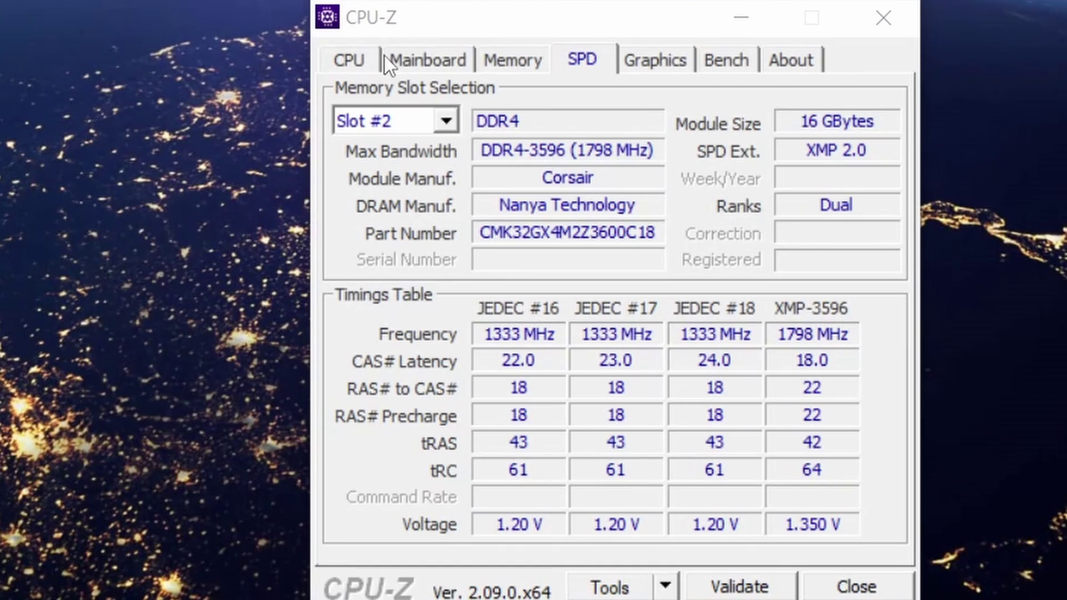
Display the mainboard information in CPU-Z, open a Chrome window and move CPU-Z so the motherboard model stays readable above it
{"action": "left_click", "coordinate": [406, 61]}
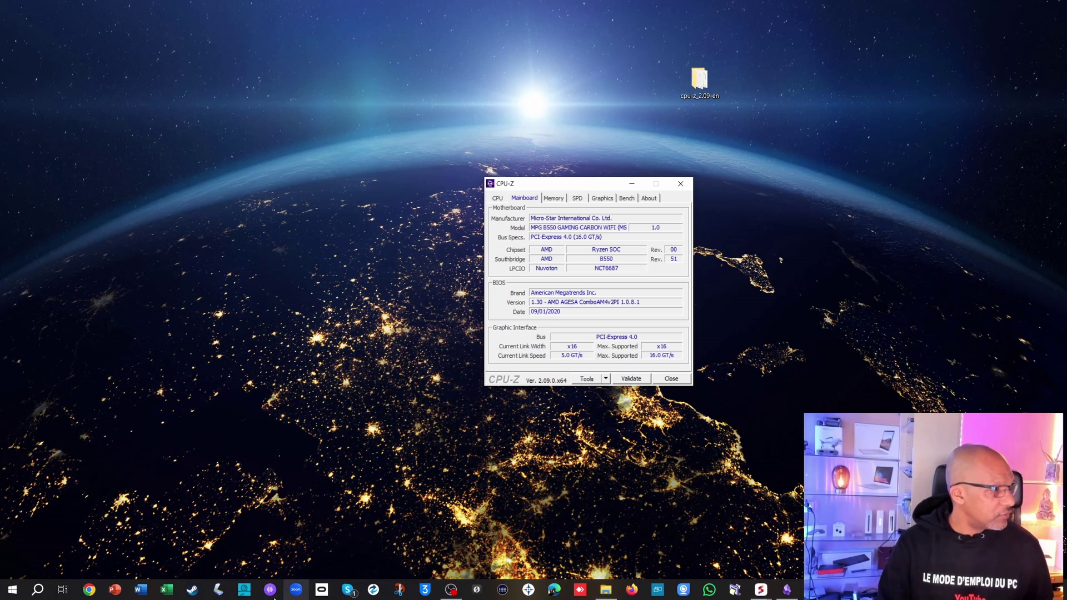
{"action": "left_click", "coordinate": [89, 590]}
{"action": "left_click_drag", "start_coordinate": [589, 184], "coordinate": [429, 38]}
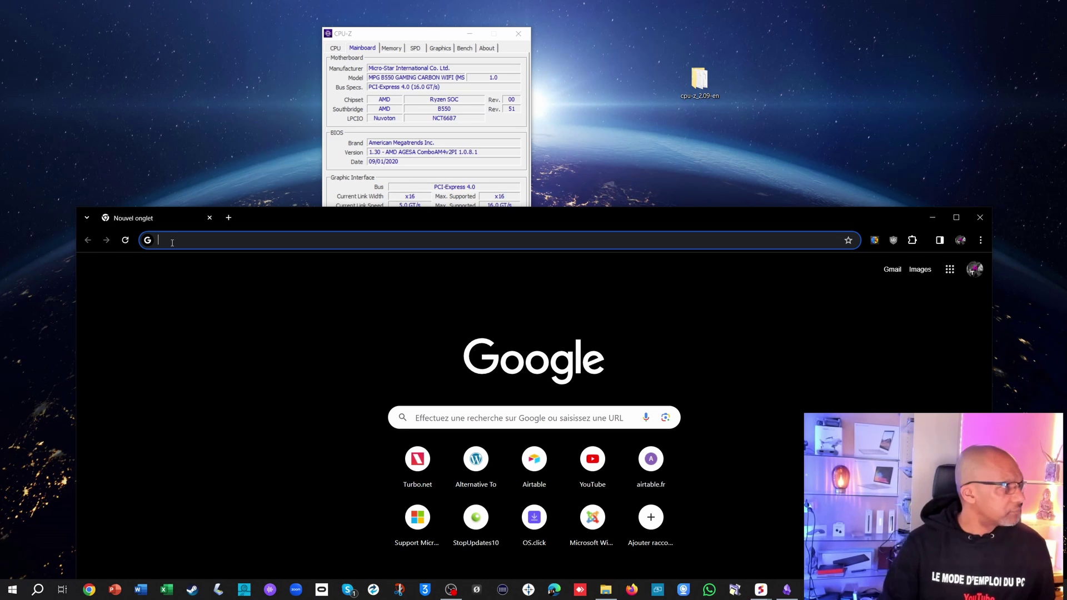
Search Google for "MPG BB550 GAMING CARBON WIFI support", keeping the CPU-Z mainboard details in view
{"action": "type", "text": "MP"}
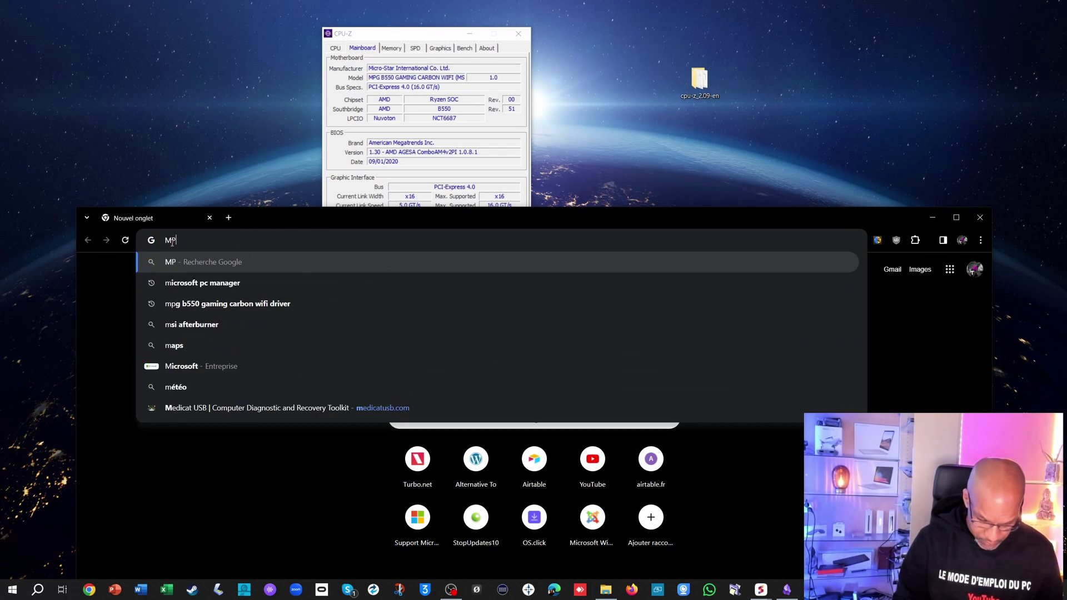
{"action": "type", "text": "G BB550"}
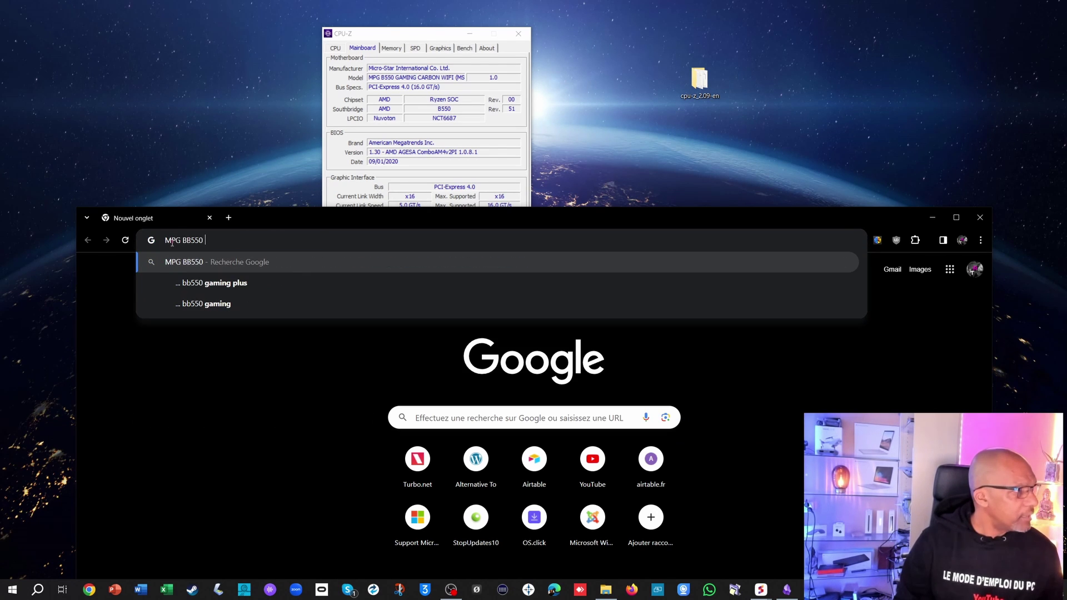
{"action": "type", "text": " GAMING CAR"}
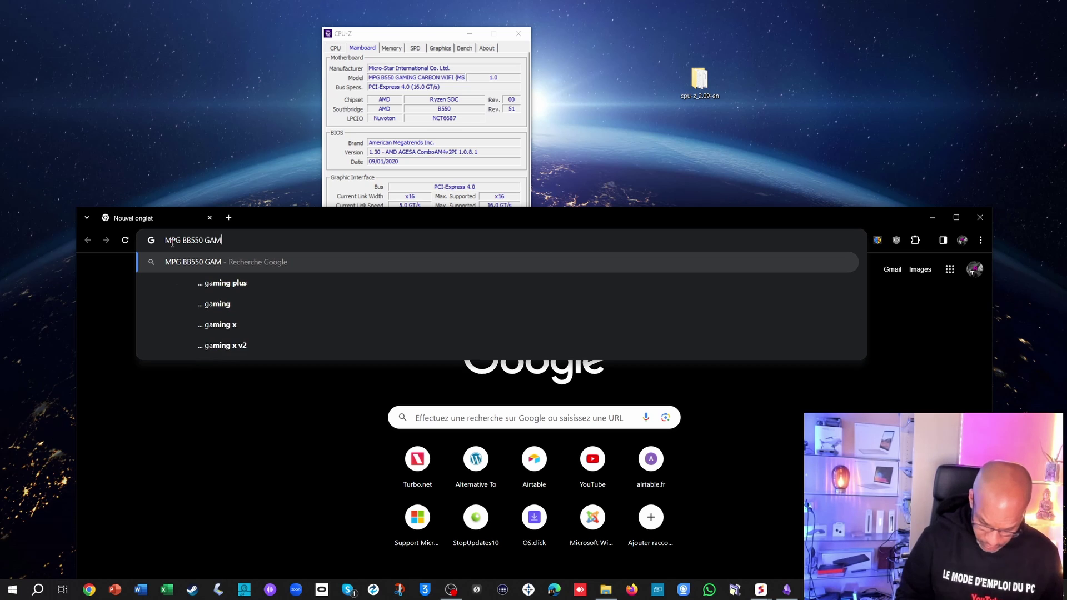
{"action": "type", "text": "BON"}
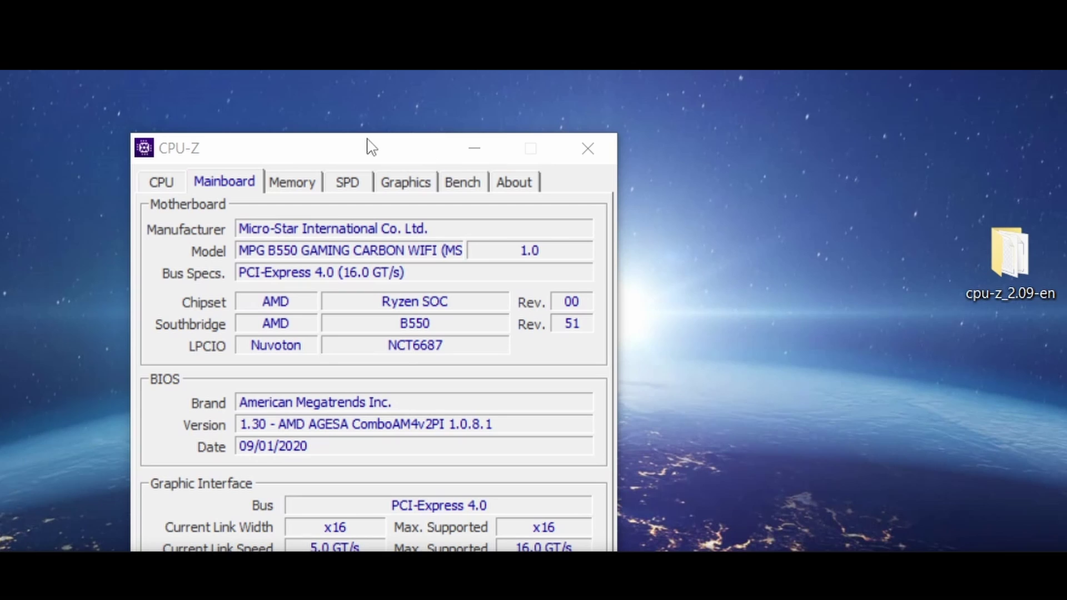
{"action": "left_click_drag", "start_coordinate": [370, 147], "coordinate": [258, 117]}
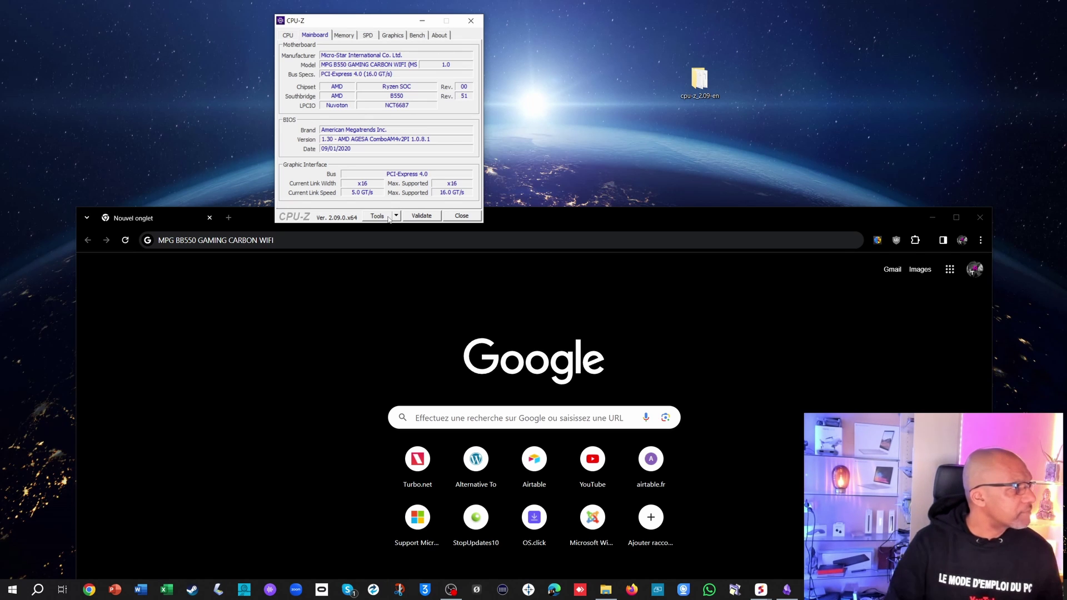
{"action": "left_click", "coordinate": [543, 218]}
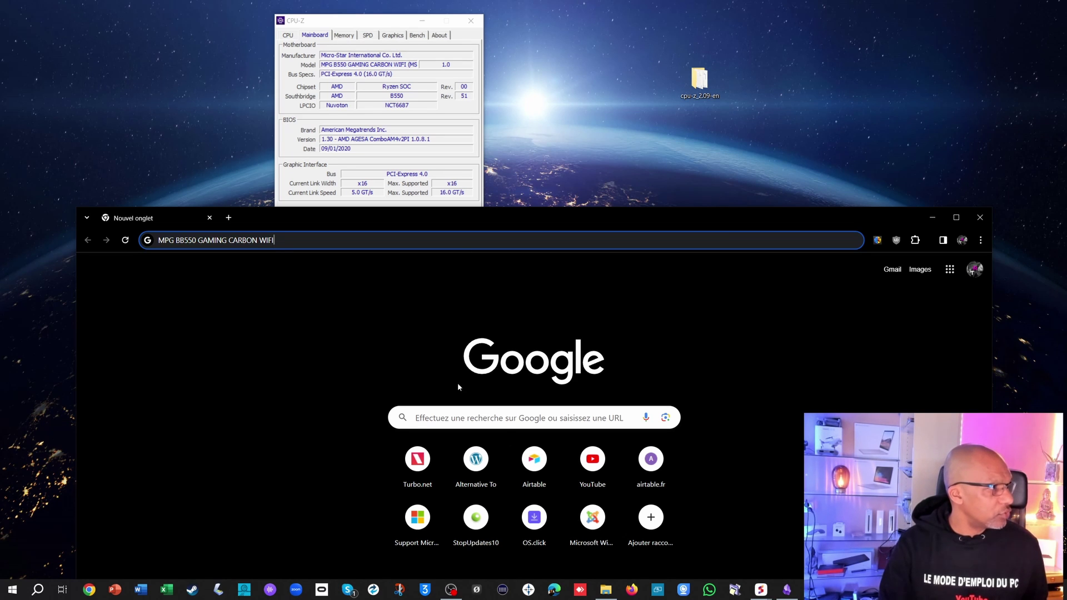
{"action": "type", "text": "support"}
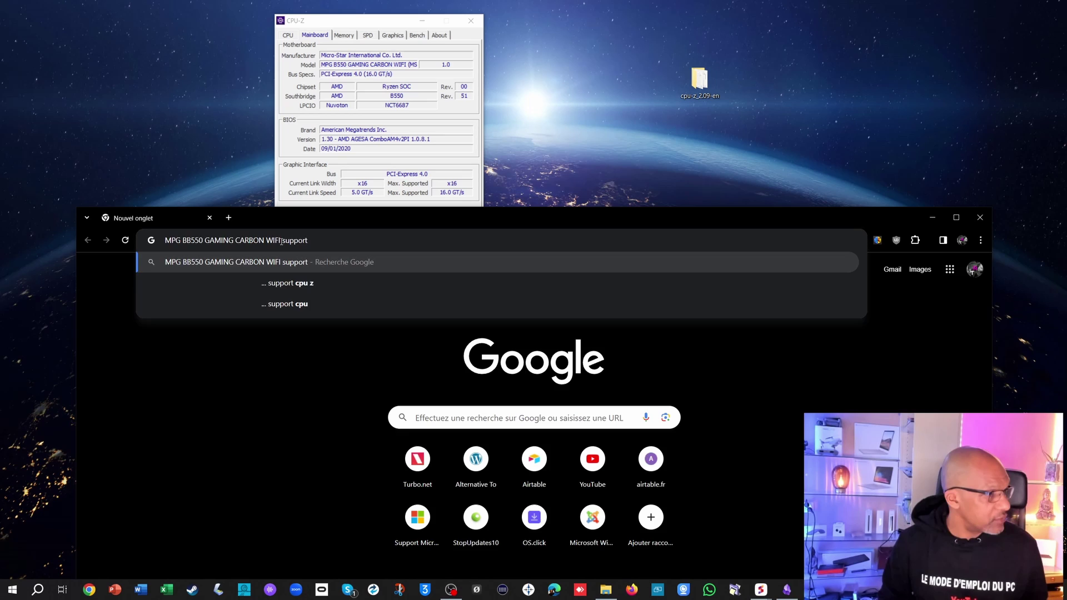
{"action": "key", "text": "Return"}
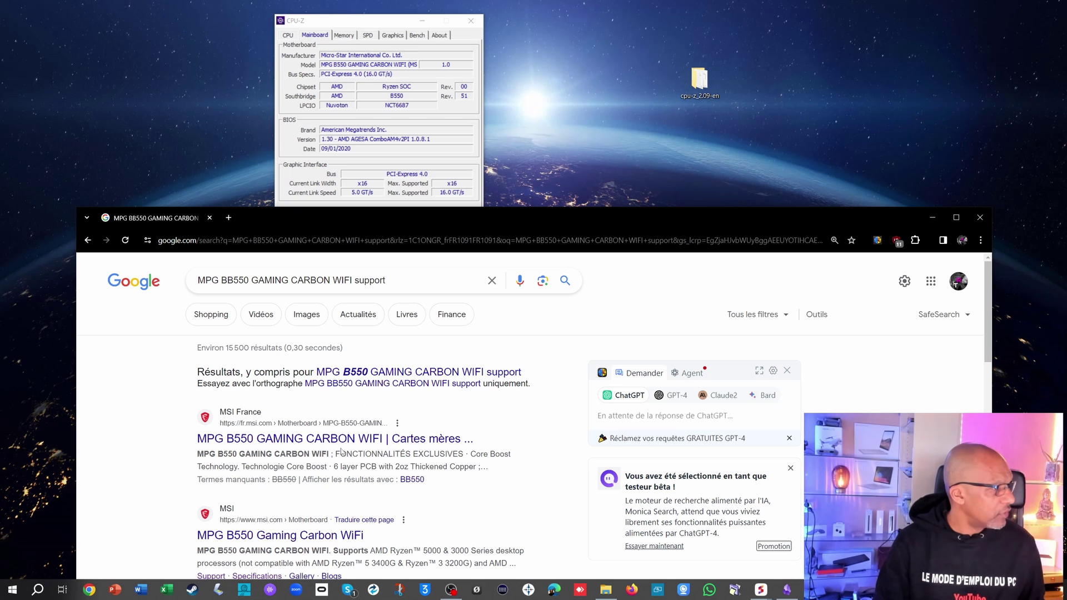
Open the MSI France page of the MPG B550 GAMING CARBON WIFI, maximize the window and go to its specifications
{"action": "left_click", "coordinate": [393, 426]}
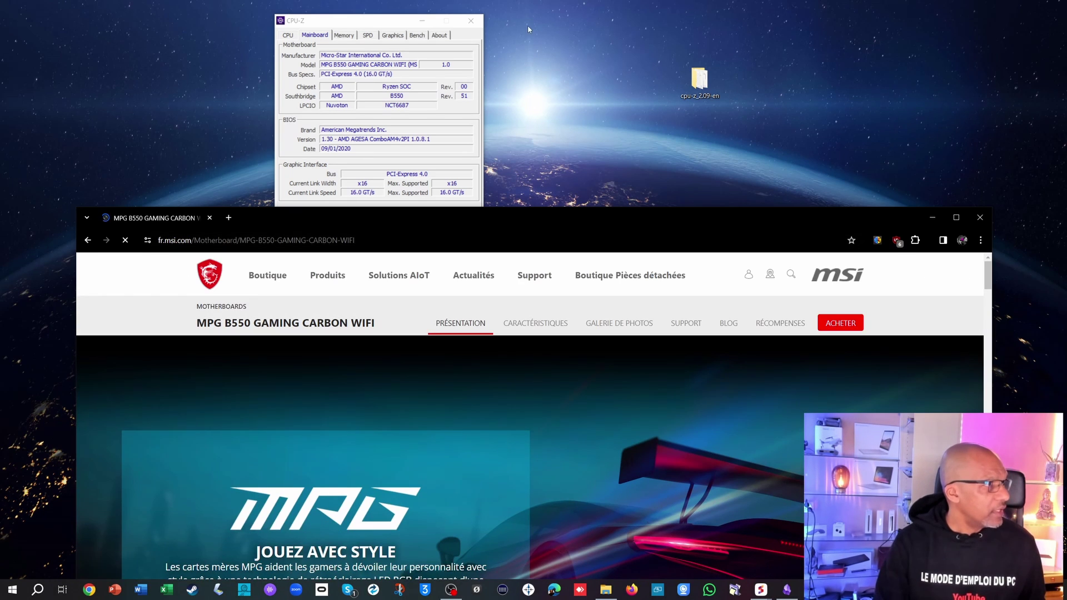
{"action": "double_click", "coordinate": [501, 222]}
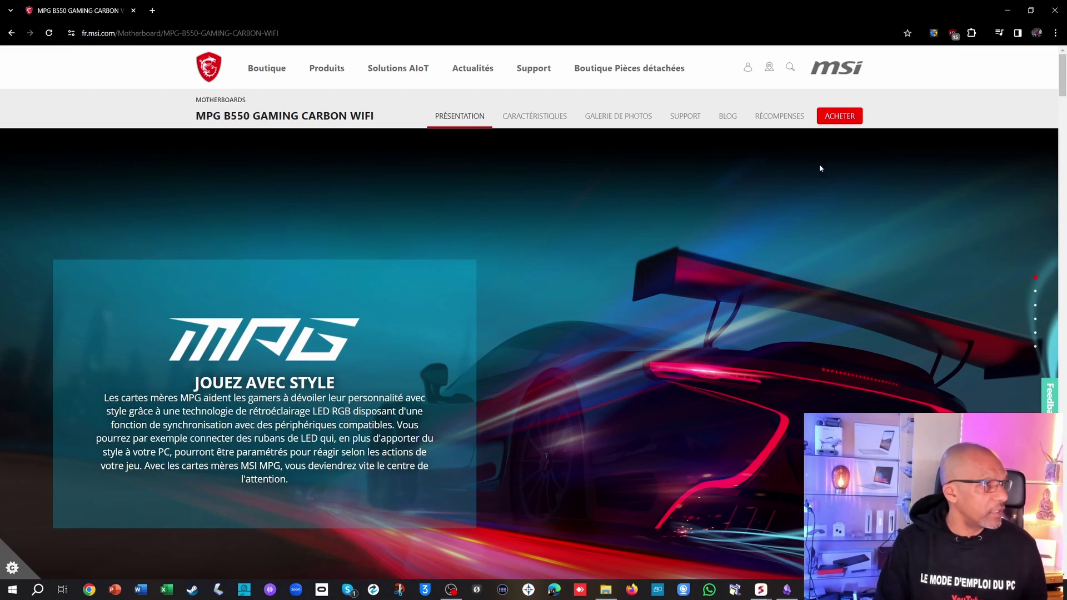
{"action": "scroll", "coordinate": [819, 165], "scroll_direction": "down", "scroll_amount": 3}
{"action": "left_click", "coordinate": [548, 71]}
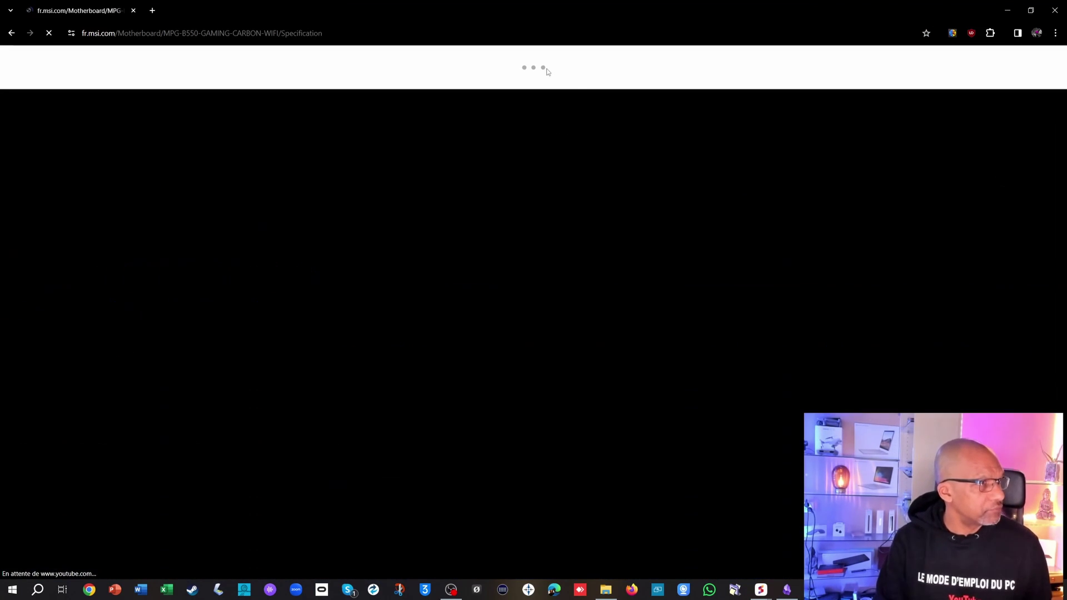
Check the DIMM slots and maximum memory in the motherboard's general specifications, highlighting the maximum memory value
{"action": "scroll", "coordinate": [607, 258], "scroll_direction": "down", "scroll_amount": 4}
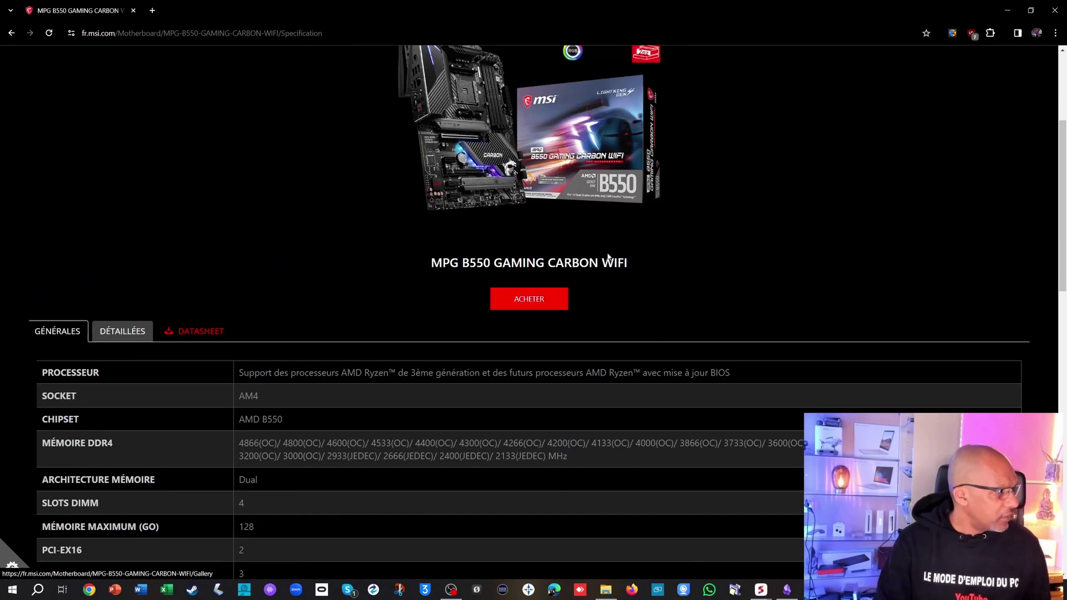
{"action": "scroll", "coordinate": [608, 257], "scroll_direction": "down", "scroll_amount": 3}
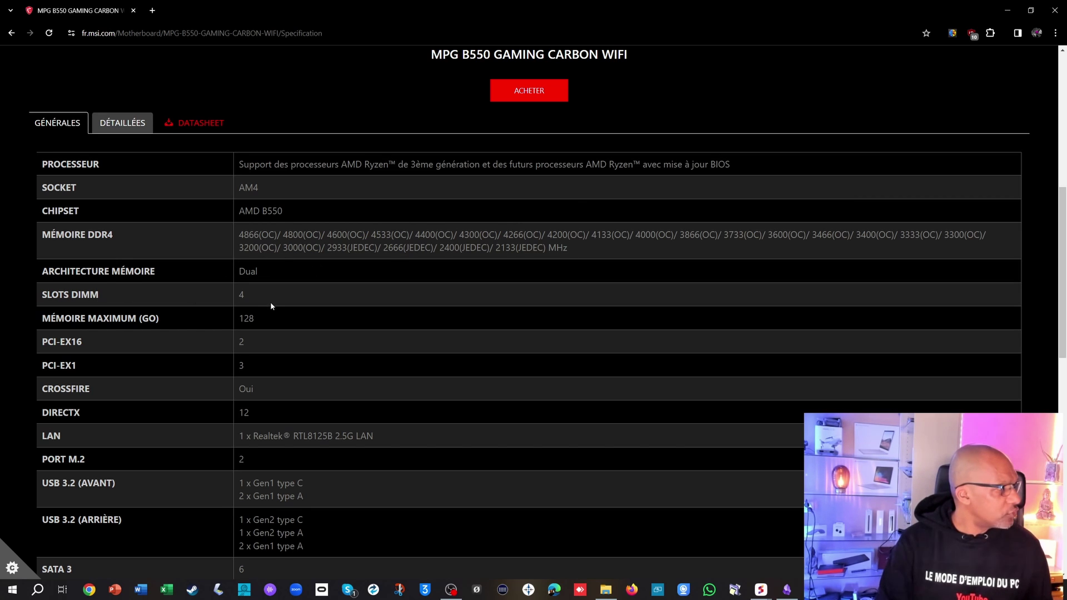
{"action": "double_click", "coordinate": [246, 318]}
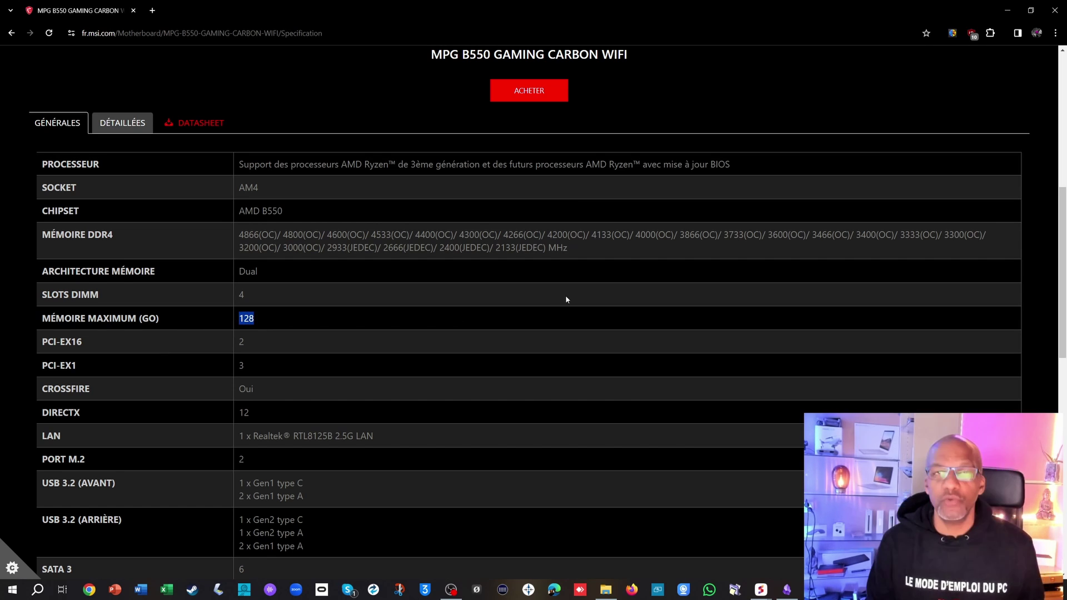